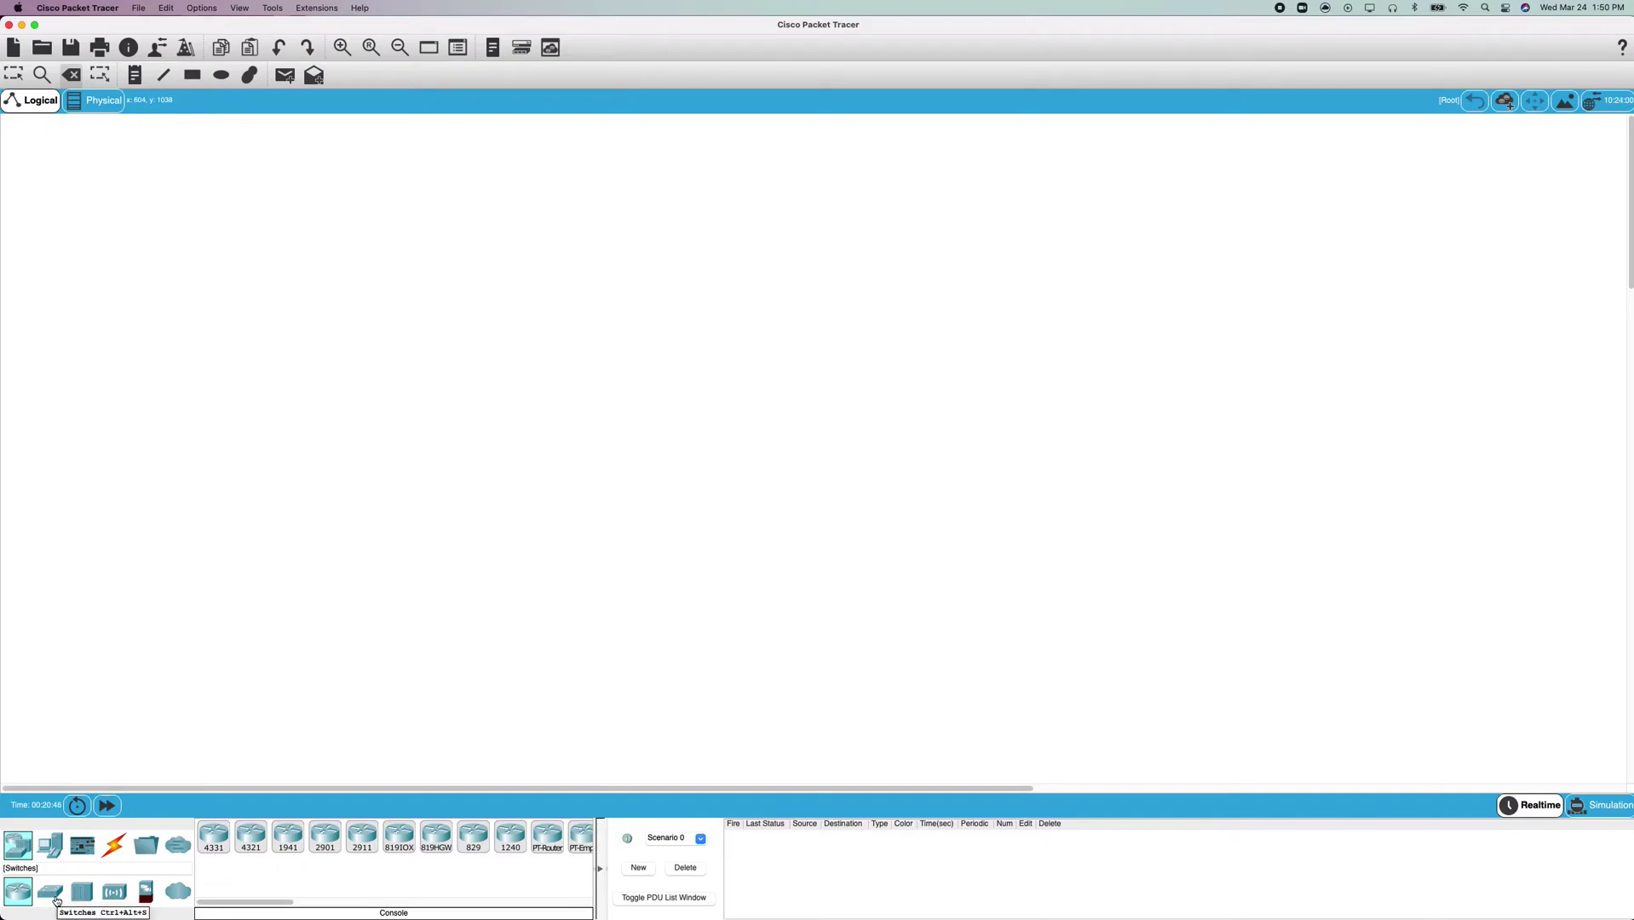
Place a 2960 switch and a generic PC-PT on the workspace.
{"action": "left_click", "coordinate": [50, 891]}
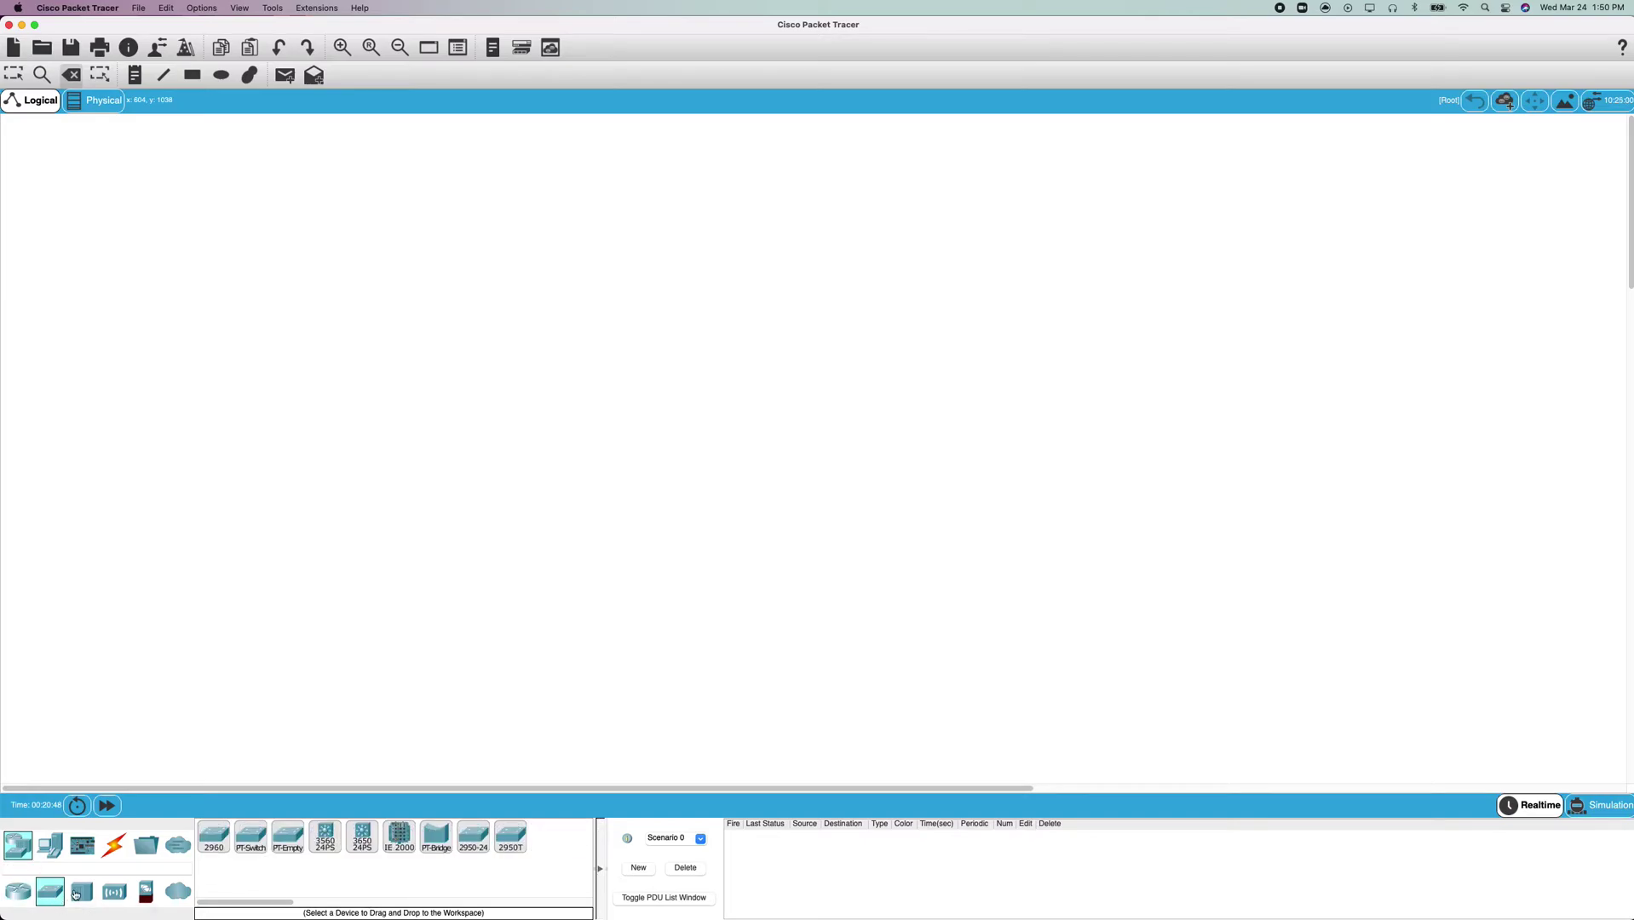
{"action": "left_click", "coordinate": [213, 837]}
{"action": "left_click", "coordinate": [498, 483]}
{"action": "left_click", "coordinate": [50, 845]}
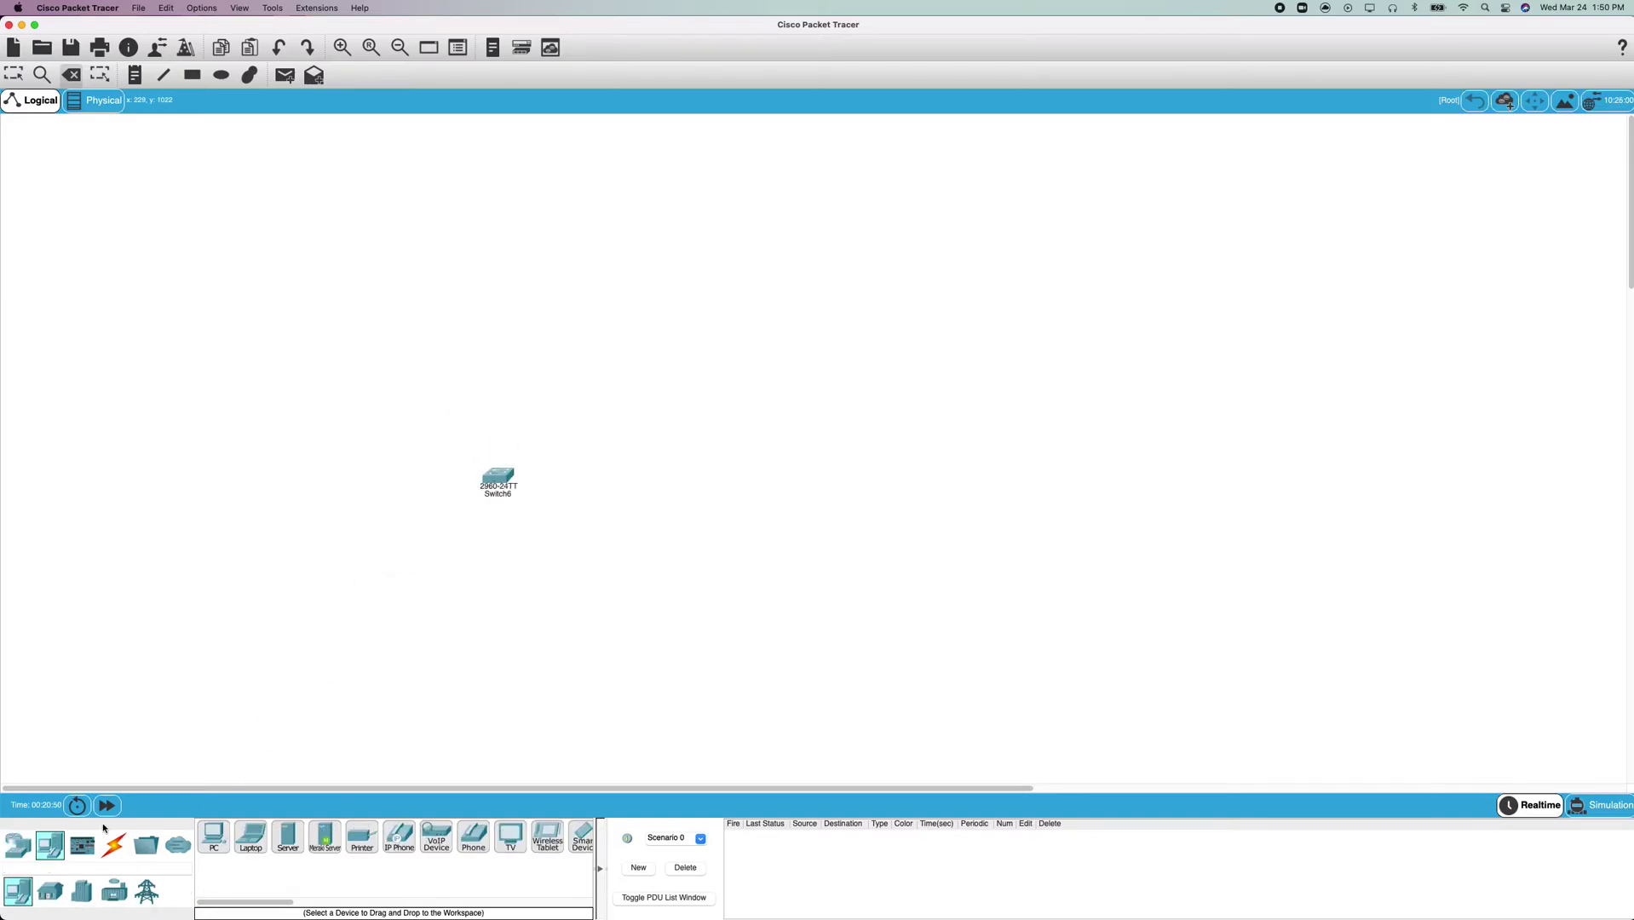
{"action": "left_click", "coordinate": [213, 836]}
{"action": "left_click", "coordinate": [585, 502]}
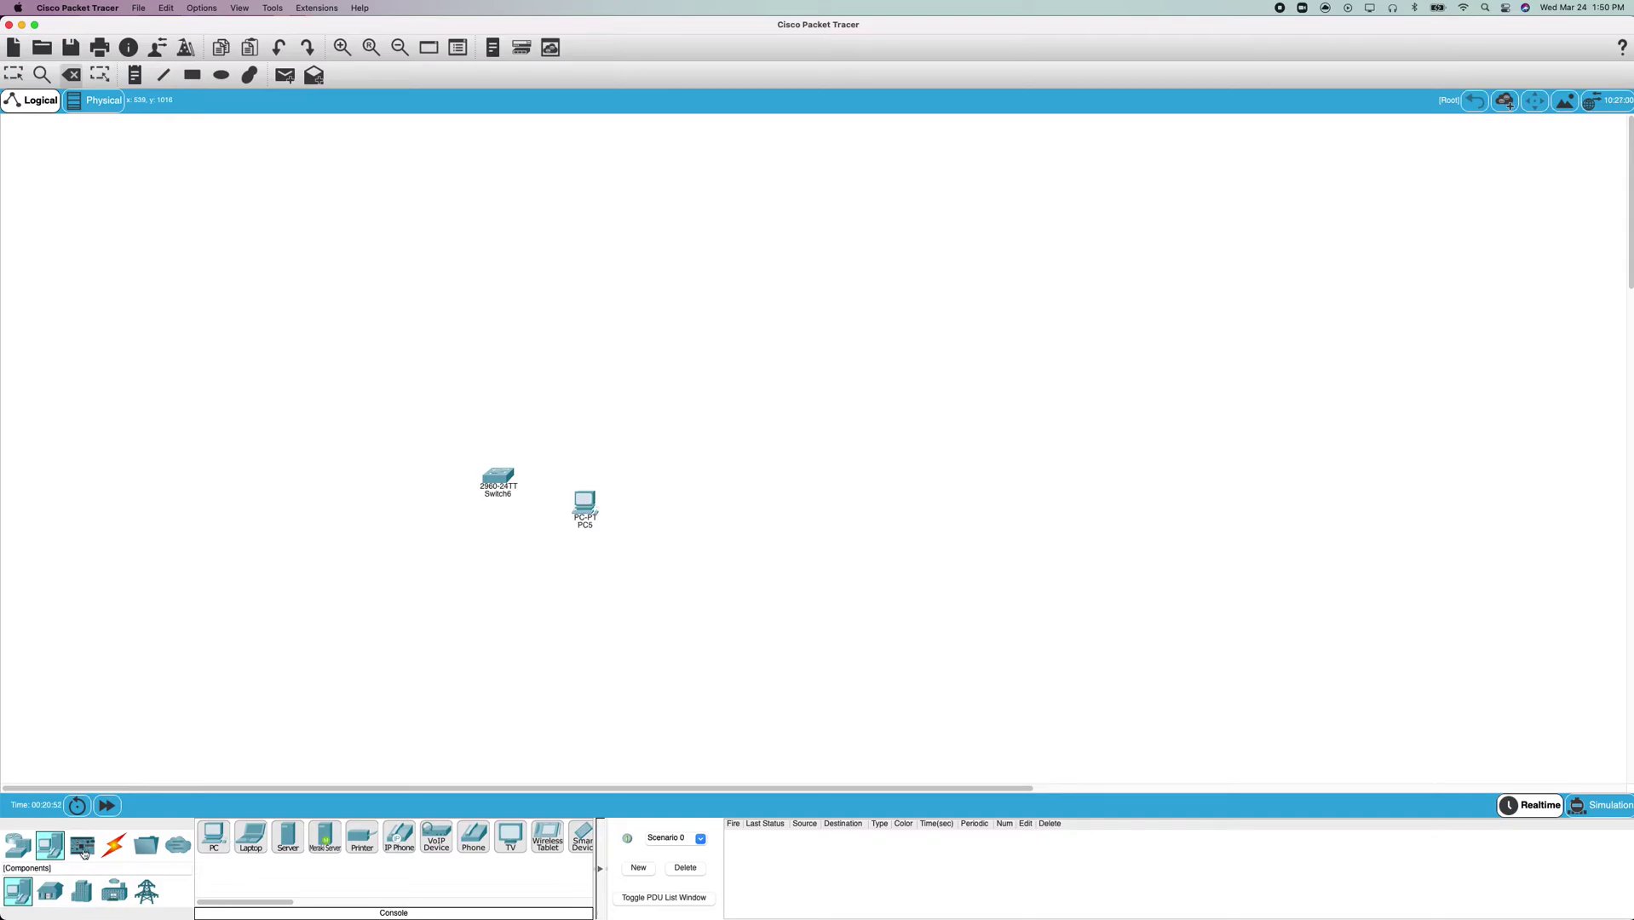
Connect PC5's RS 232 port to Switch6's console port with a console cable.
{"action": "left_click", "coordinate": [114, 845]}
{"action": "left_click", "coordinate": [251, 836]}
{"action": "left_click", "coordinate": [585, 503]}
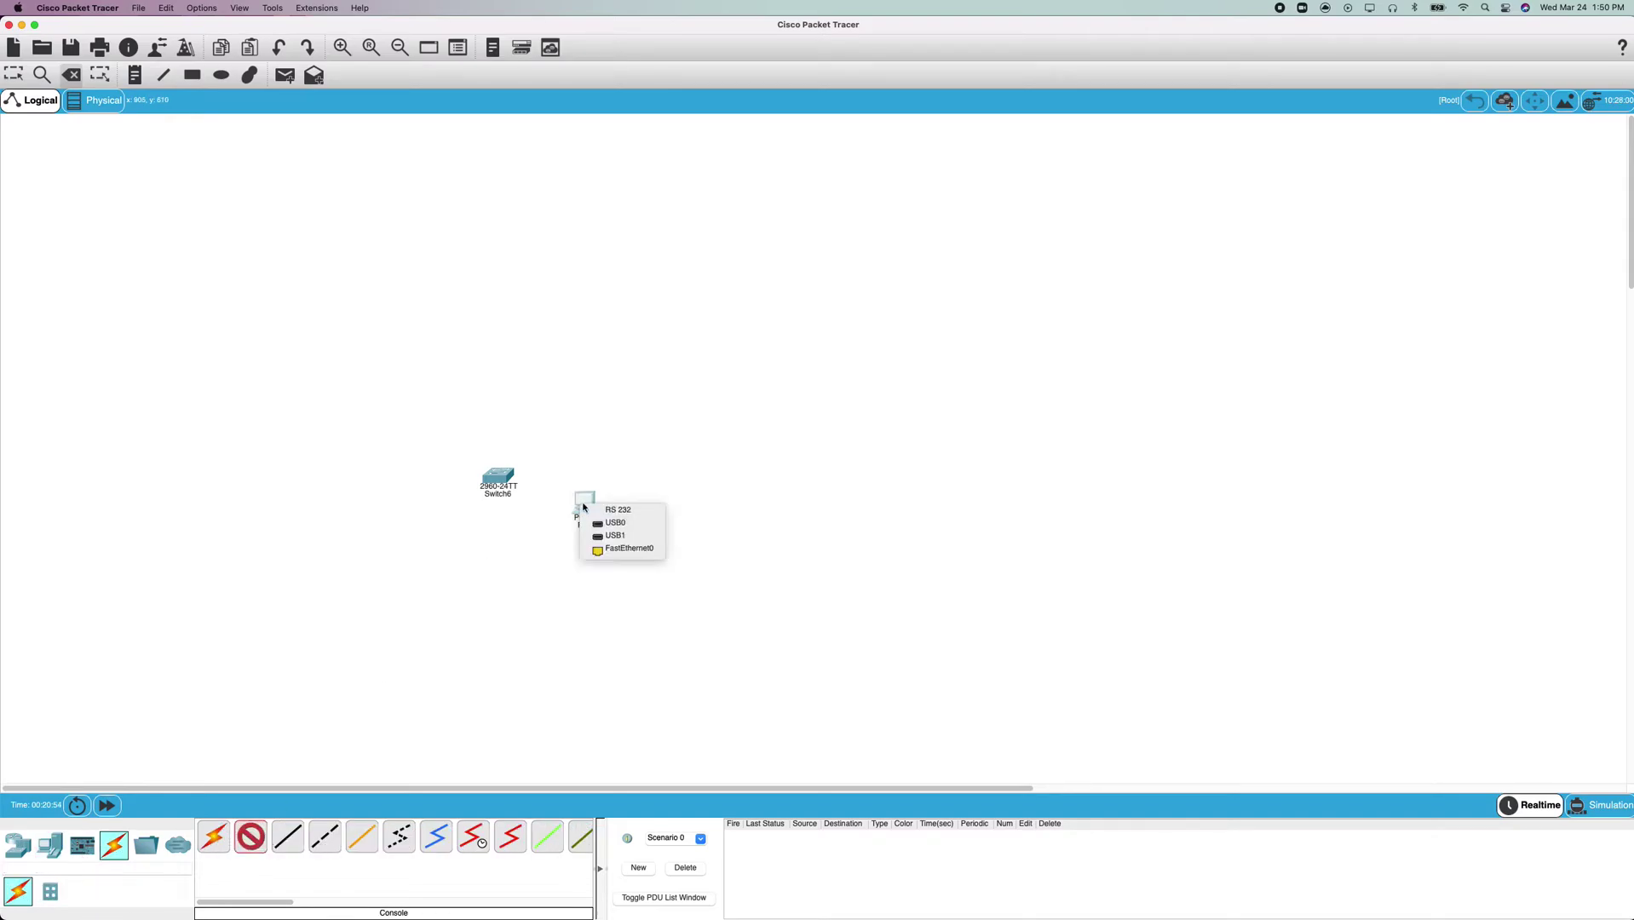
{"action": "left_click", "coordinate": [606, 519]}
{"action": "left_click", "coordinate": [498, 483]}
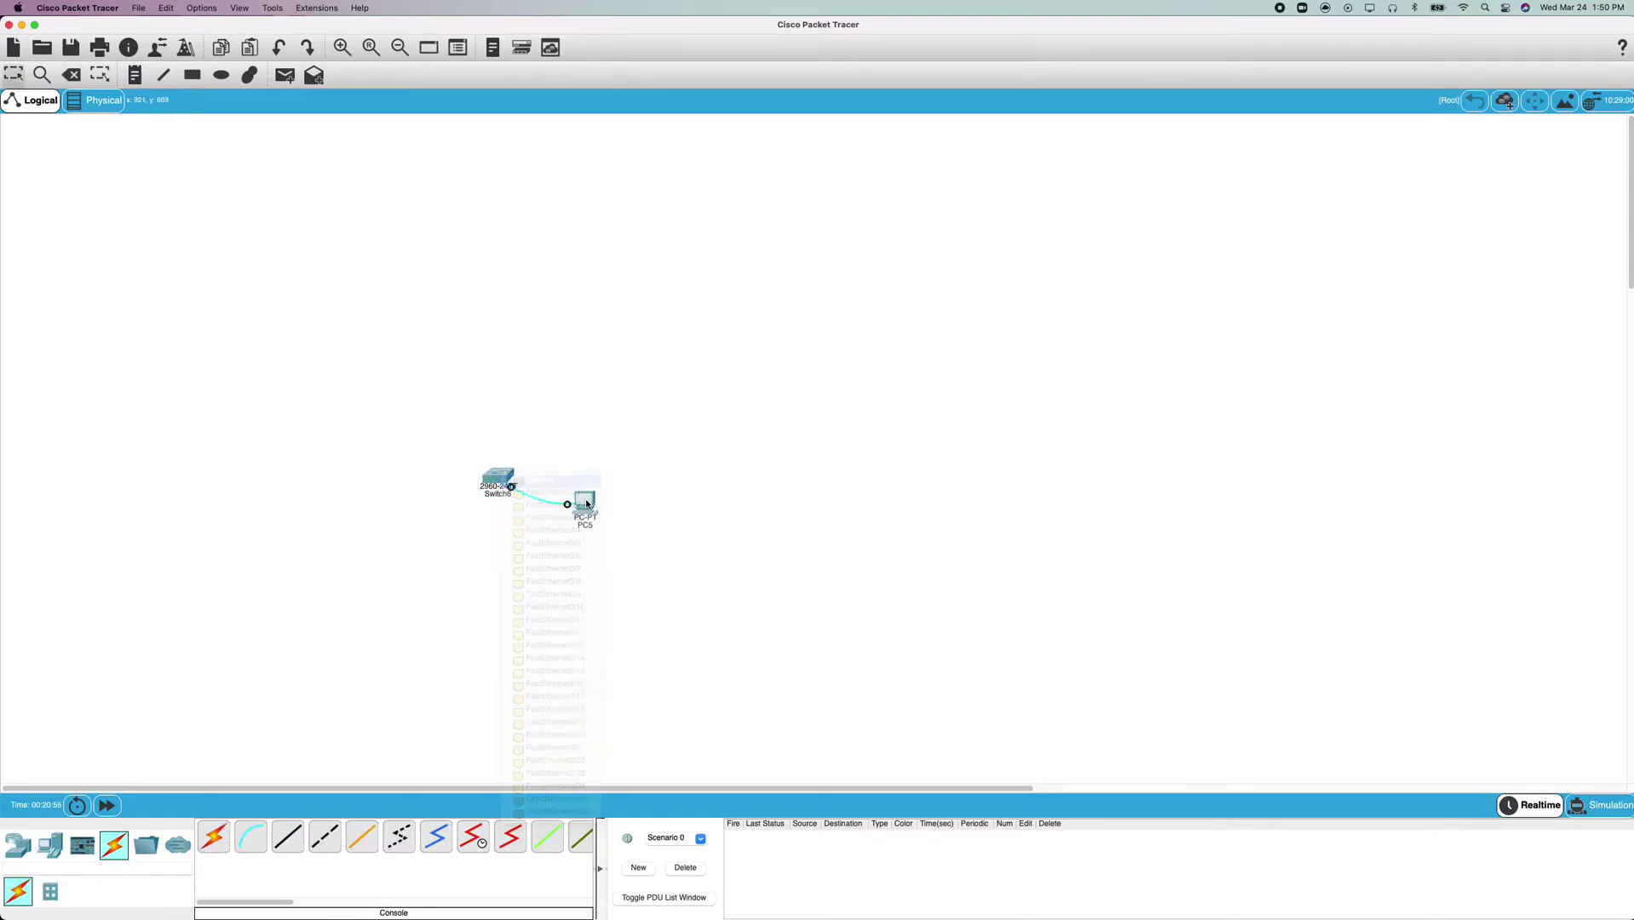
{"action": "left_click", "coordinate": [584, 501]}
Start PC5's Desktop Terminal console session at 9600 bits per second.
{"action": "left_click", "coordinate": [843, 297]}
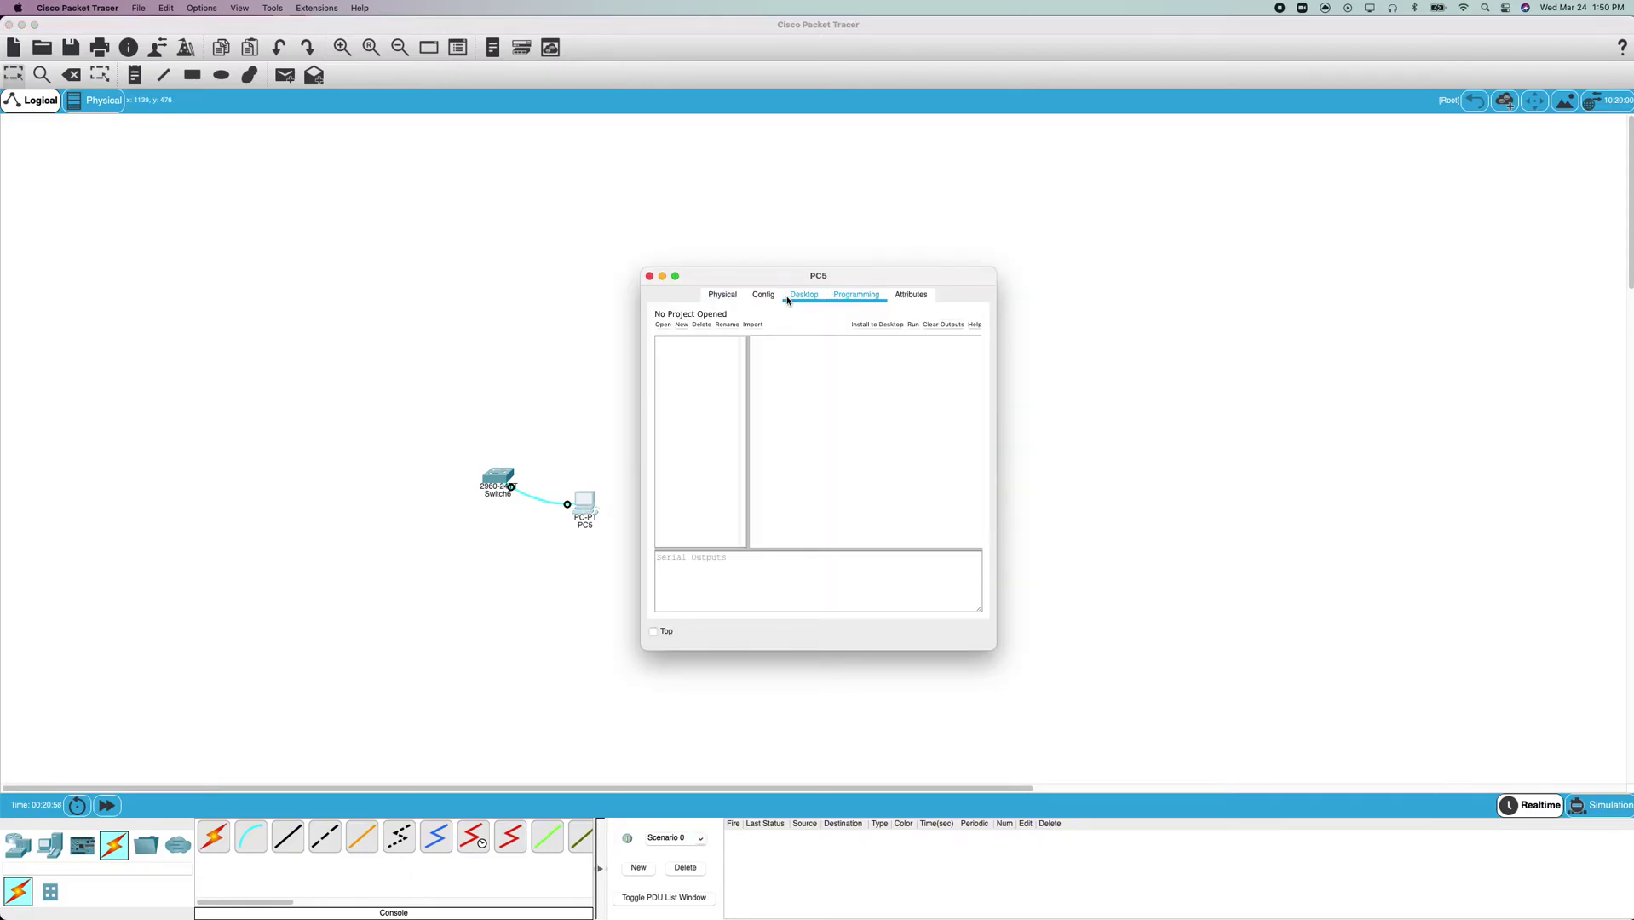
{"action": "left_click_drag", "start_coordinate": [642, 267], "coordinate": [3, 15]}
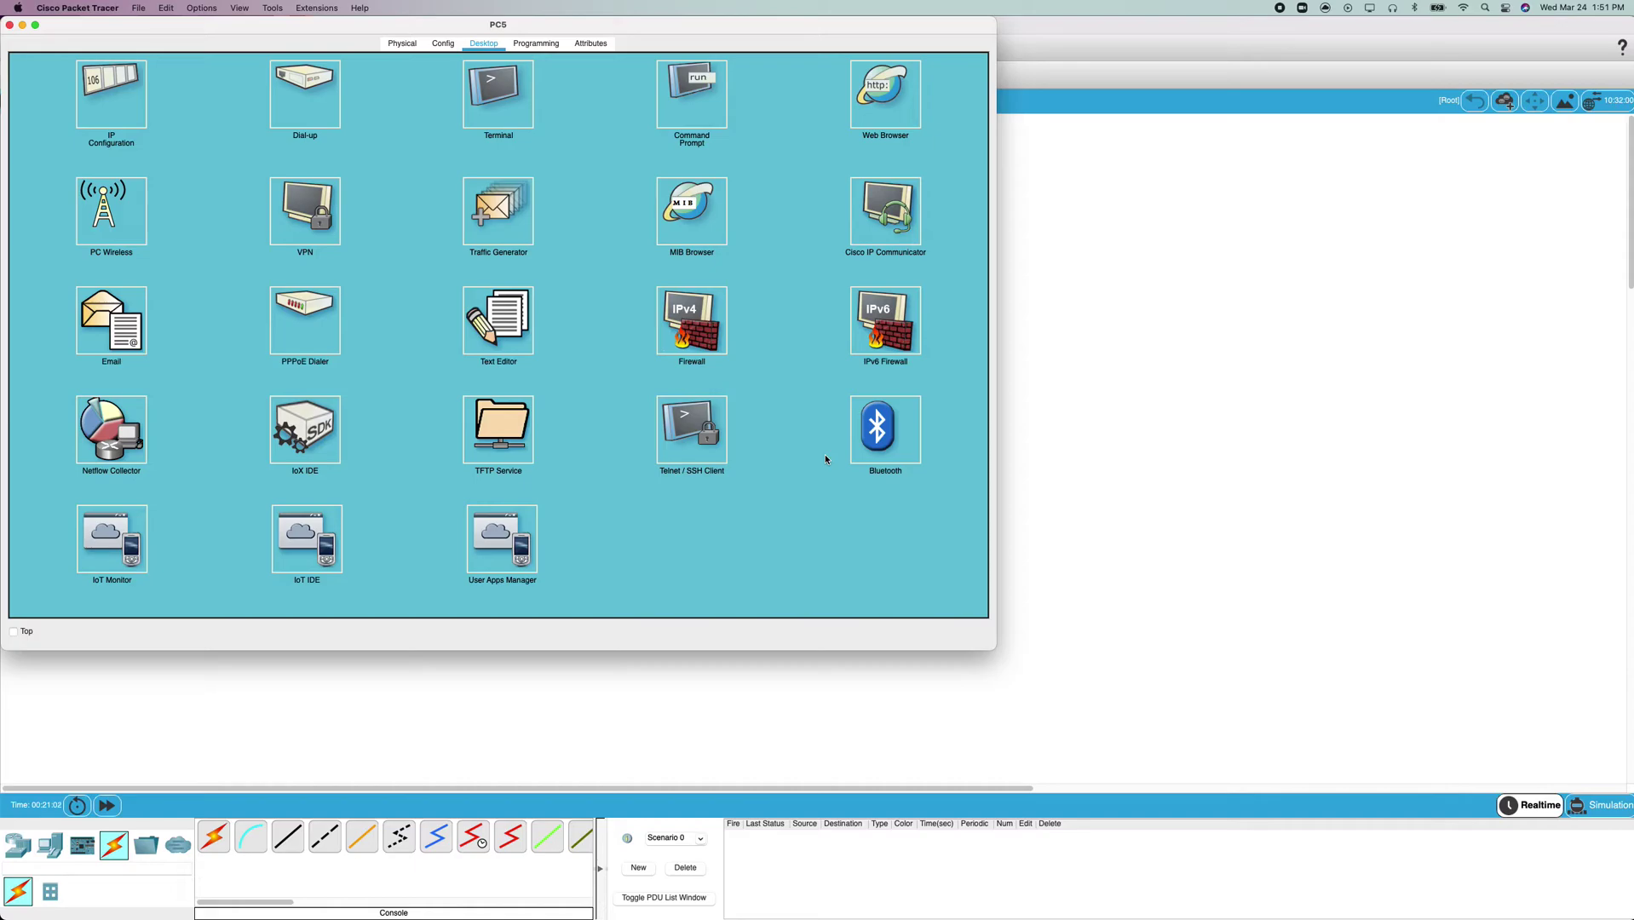
{"action": "left_click", "coordinate": [497, 92]}
{"action": "left_click", "coordinate": [579, 104]}
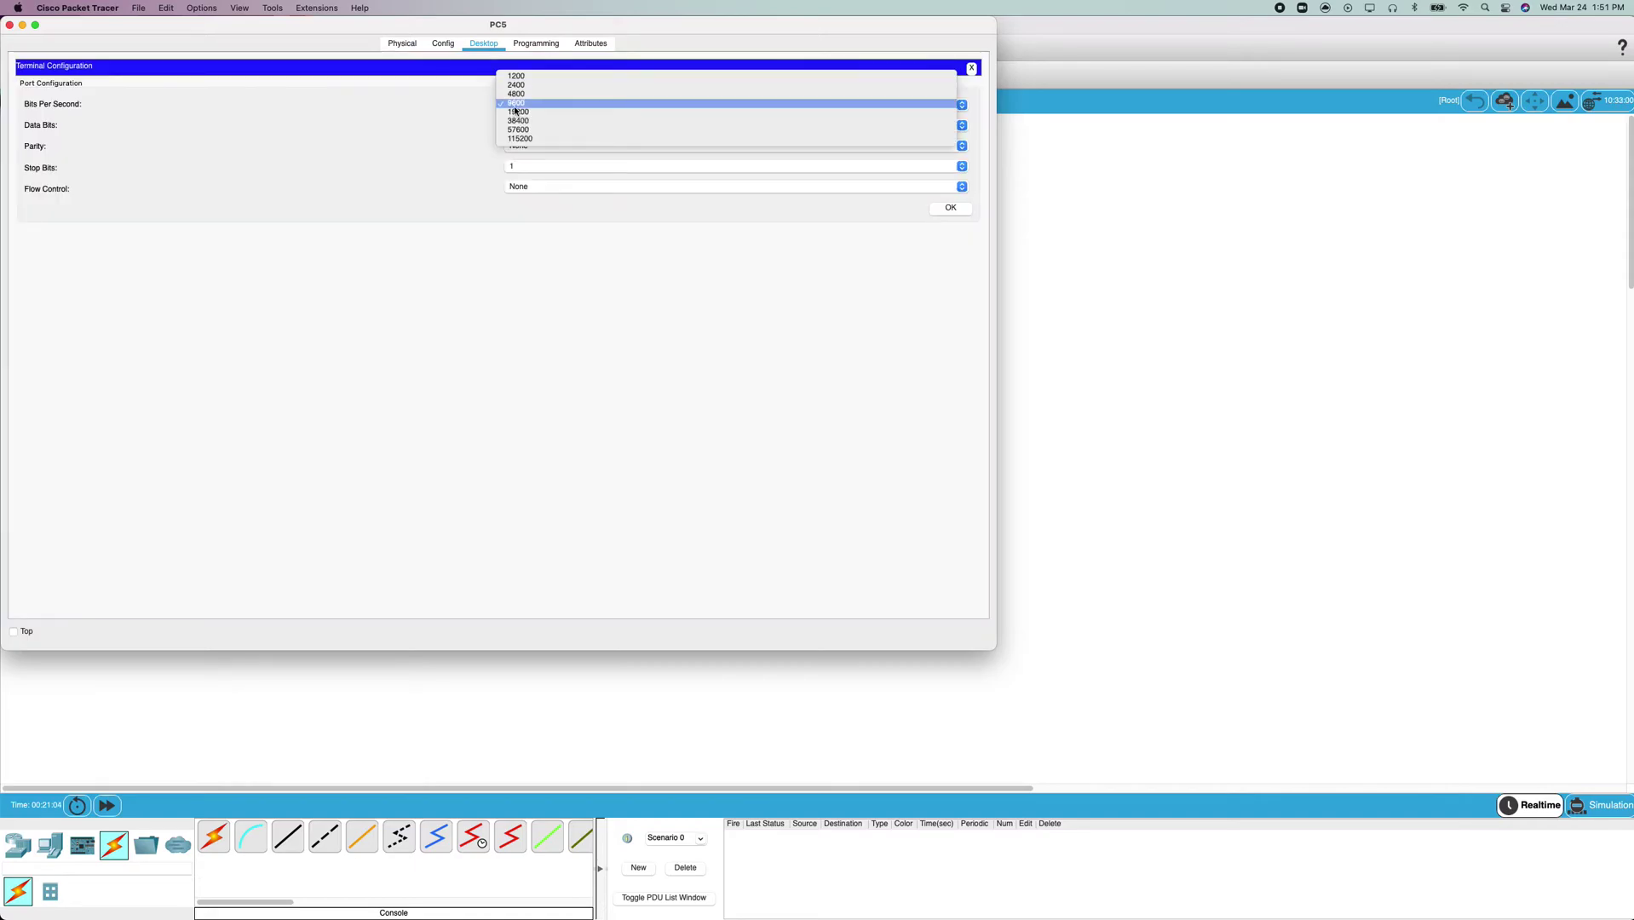
{"action": "left_click", "coordinate": [517, 138]}
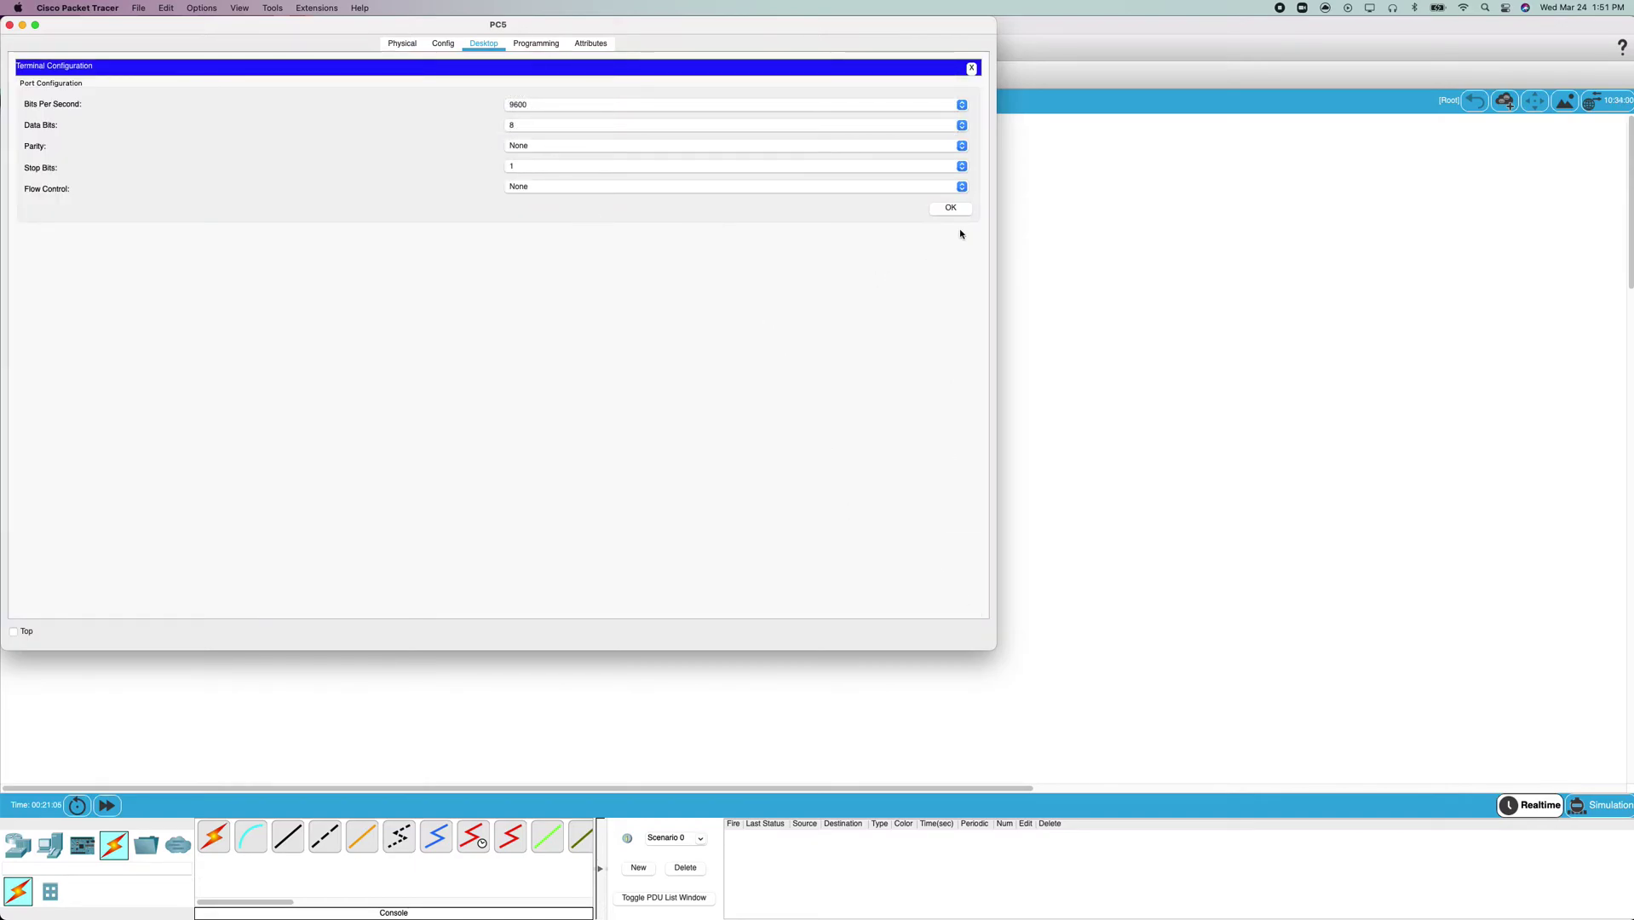
{"action": "left_click", "coordinate": [949, 207]}
Via enable and conf t, enter 'ip default-gateway 192.168.1.1' on the switch.
{"action": "key", "text": "Return"}
{"action": "key", "text": "Return"}
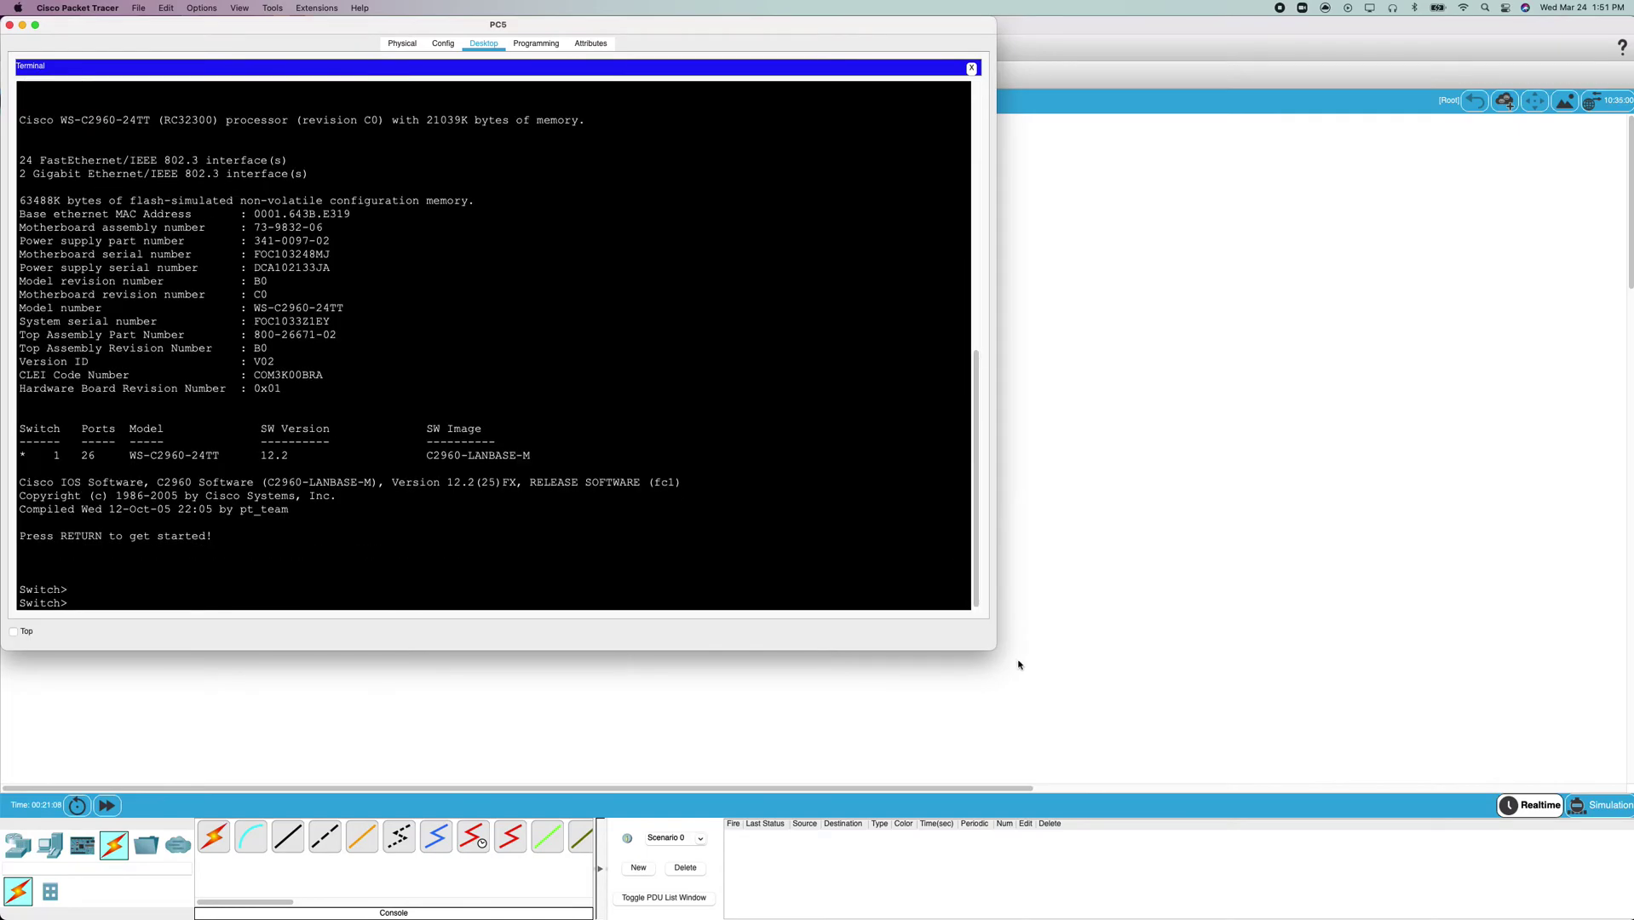
{"action": "left_click_drag", "start_coordinate": [994, 651], "coordinate": [1262, 823]}
{"action": "type", "text": "enable"}
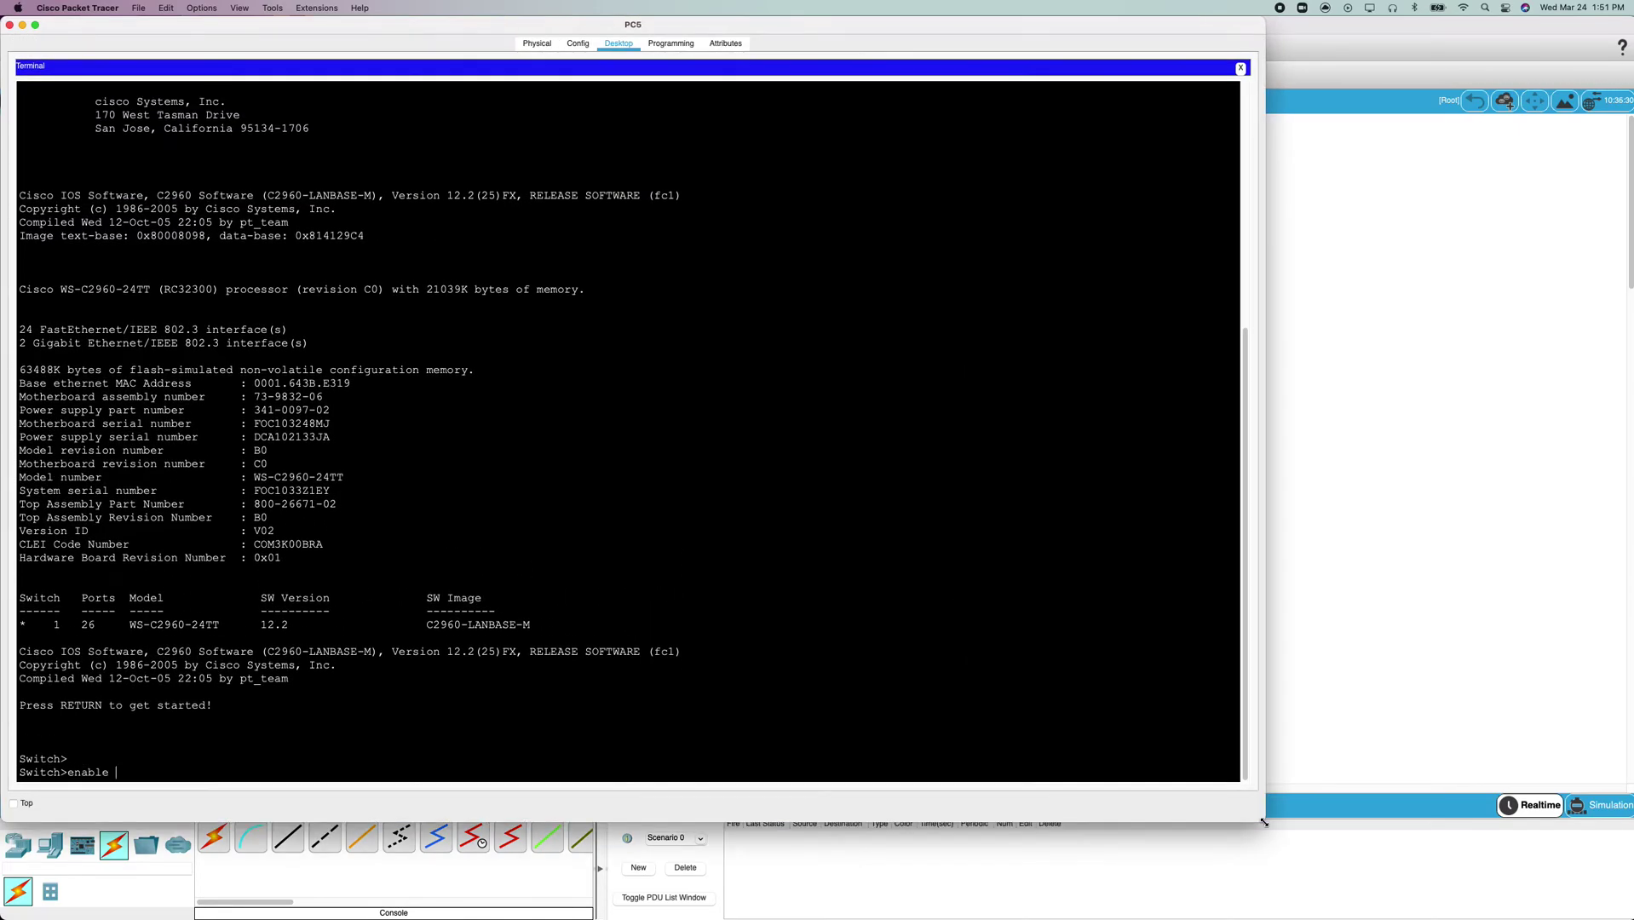
{"action": "key", "text": "Return"}
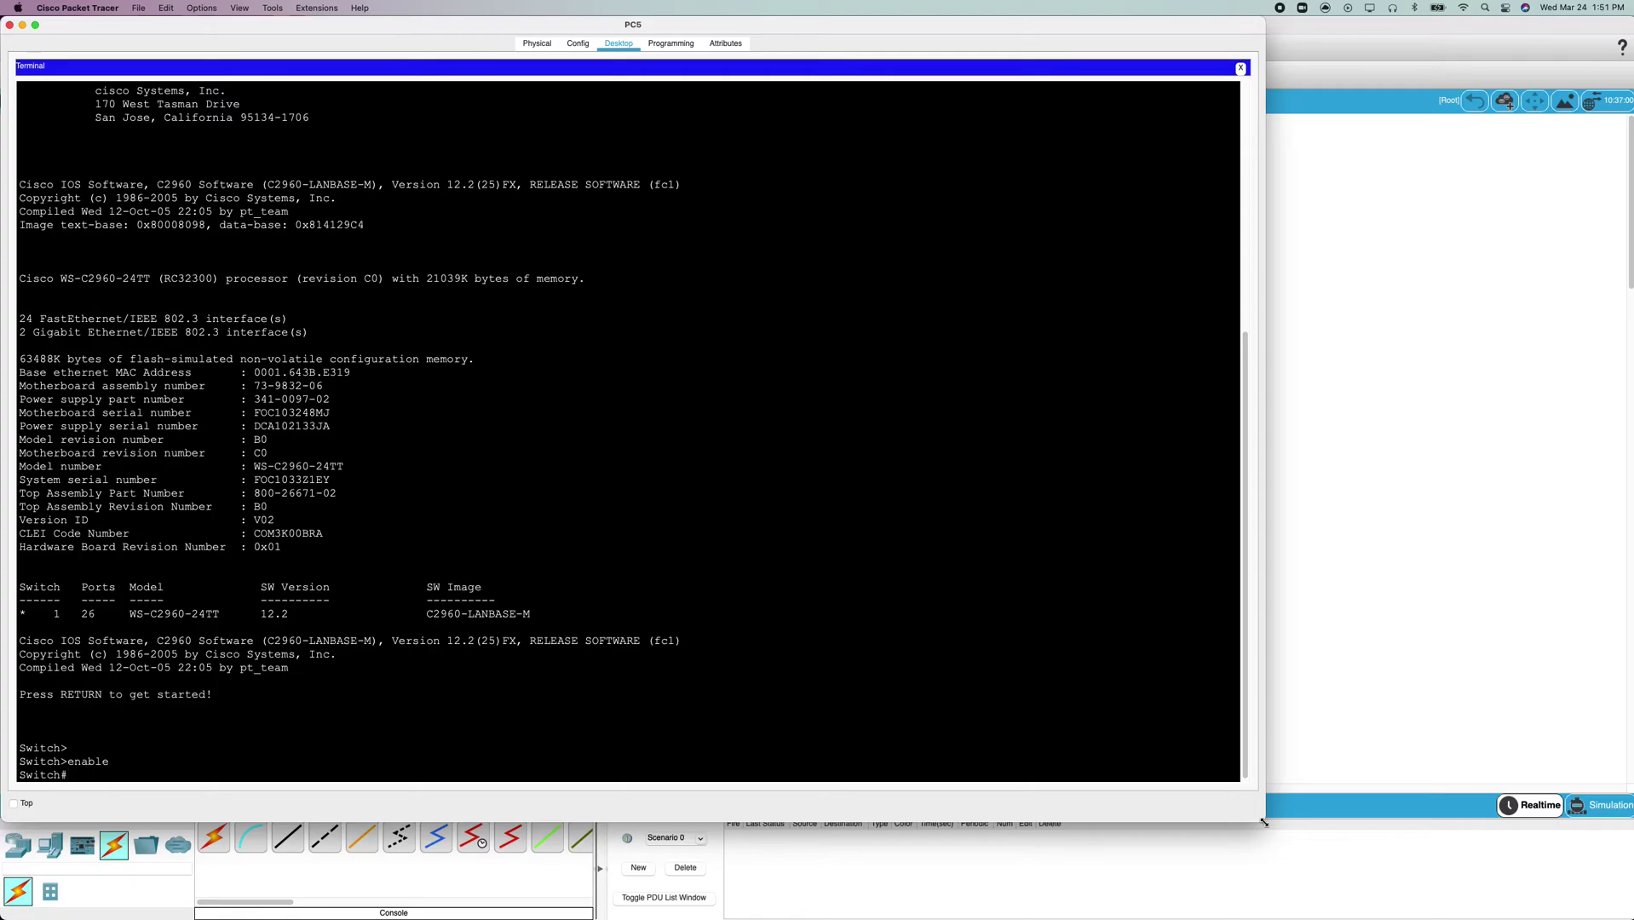
{"action": "type", "text": "conf t"}
{"action": "key", "text": "Return"}
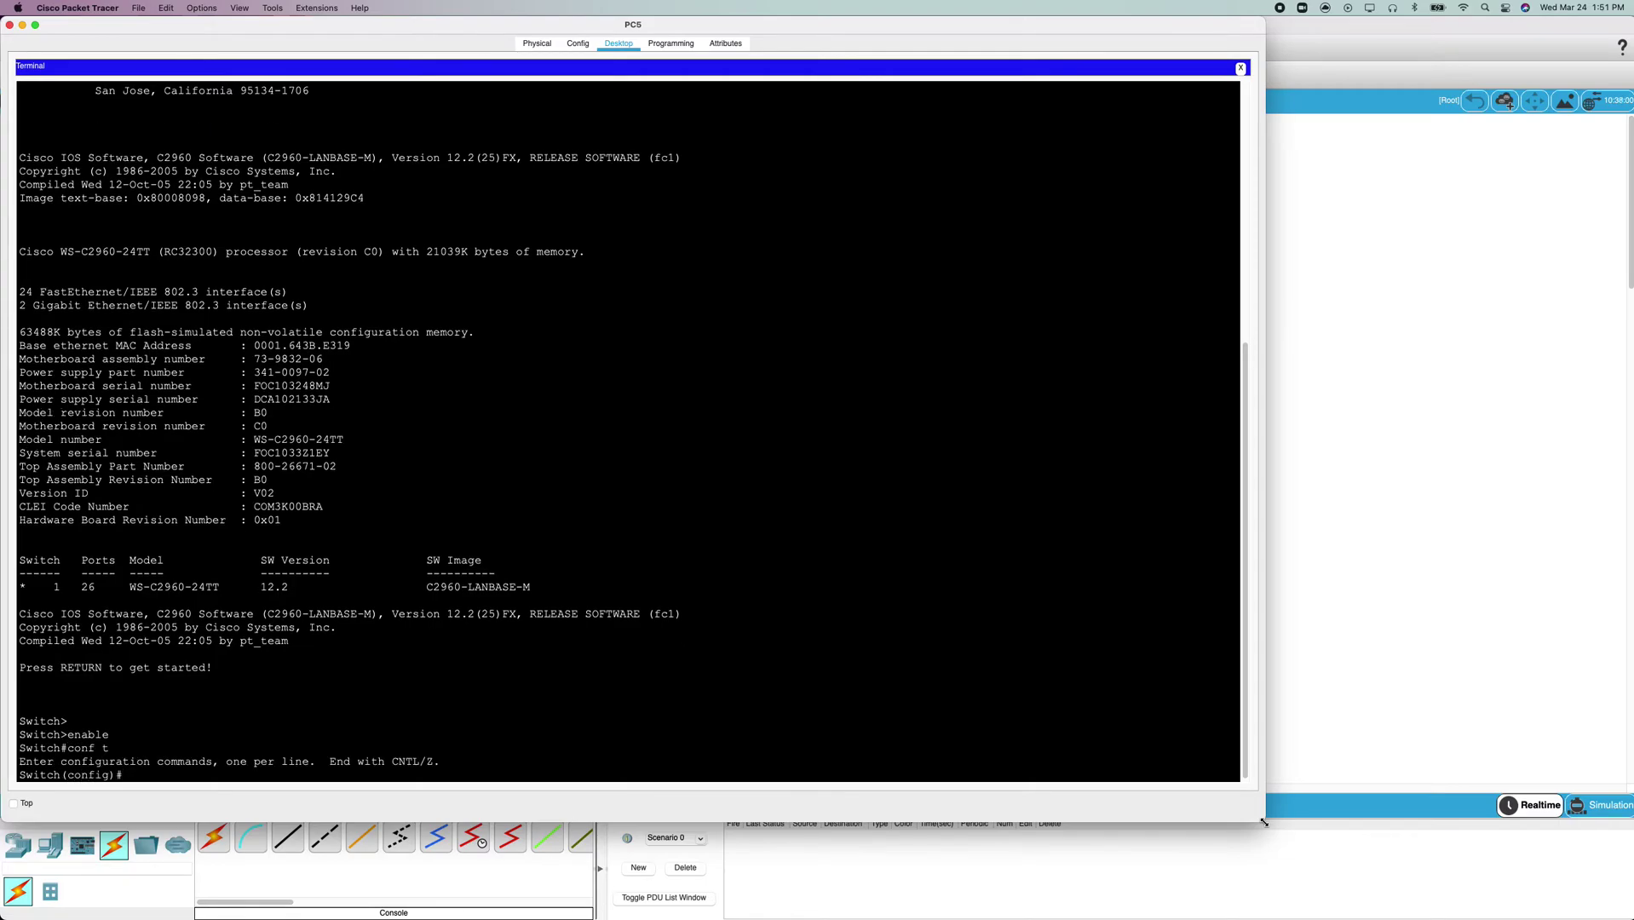
{"action": "type", "text": "ip"}
{"action": "type", "text": " def"}
{"action": "key", "text": "Tab"}
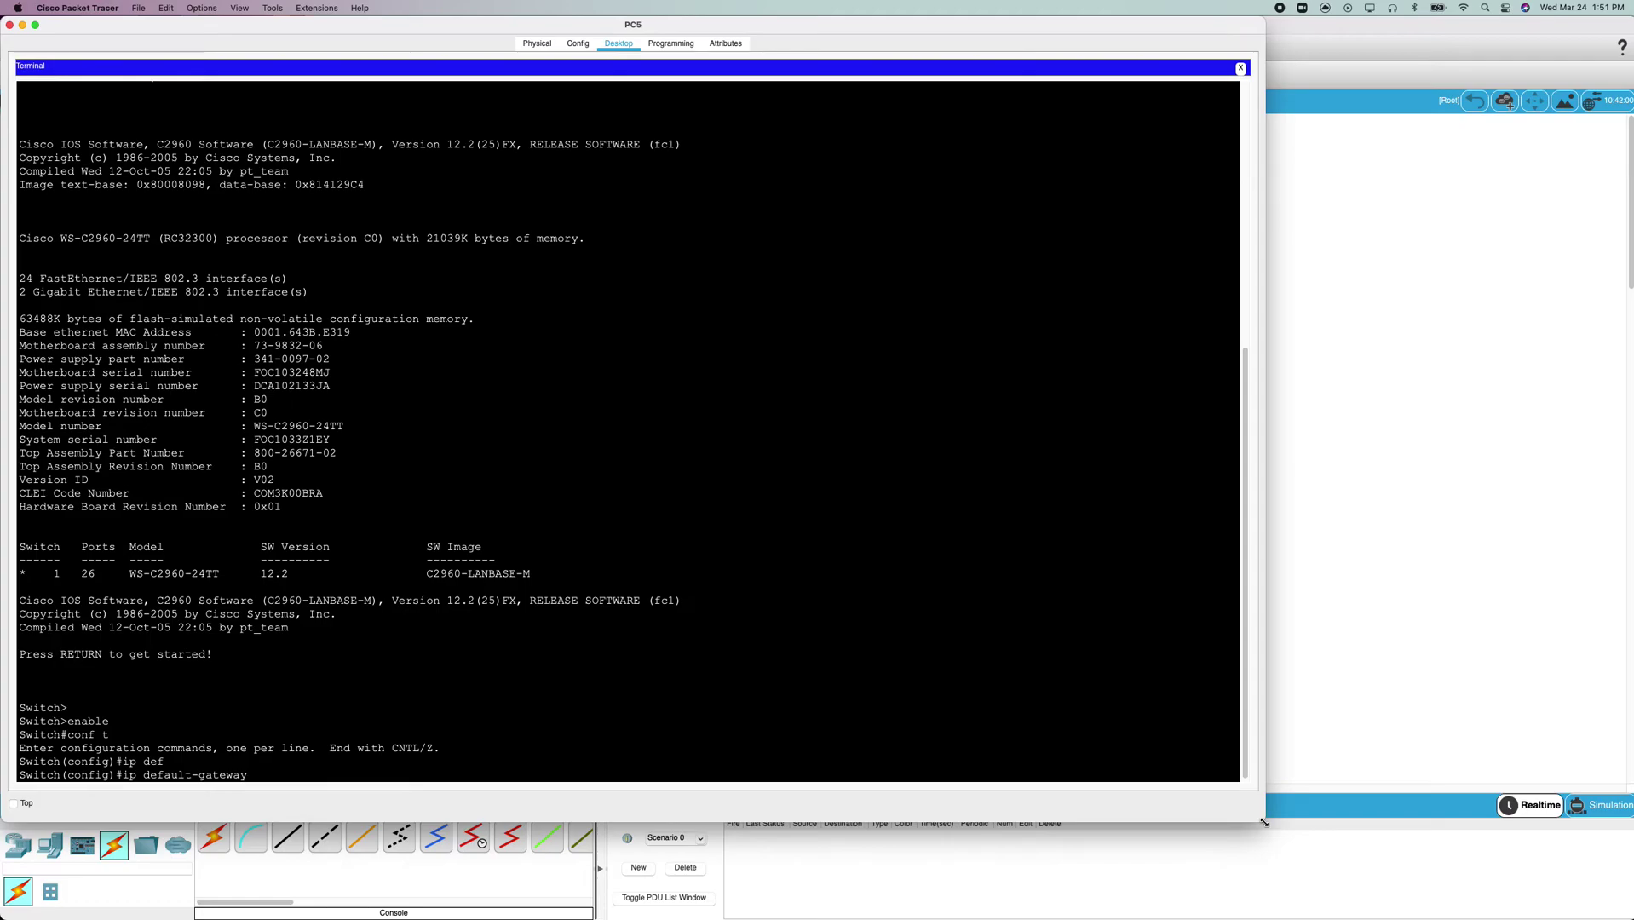
{"action": "type", "text": "192.168."}
{"action": "type", "text": "1.1"}
{"action": "key", "text": "Return"}
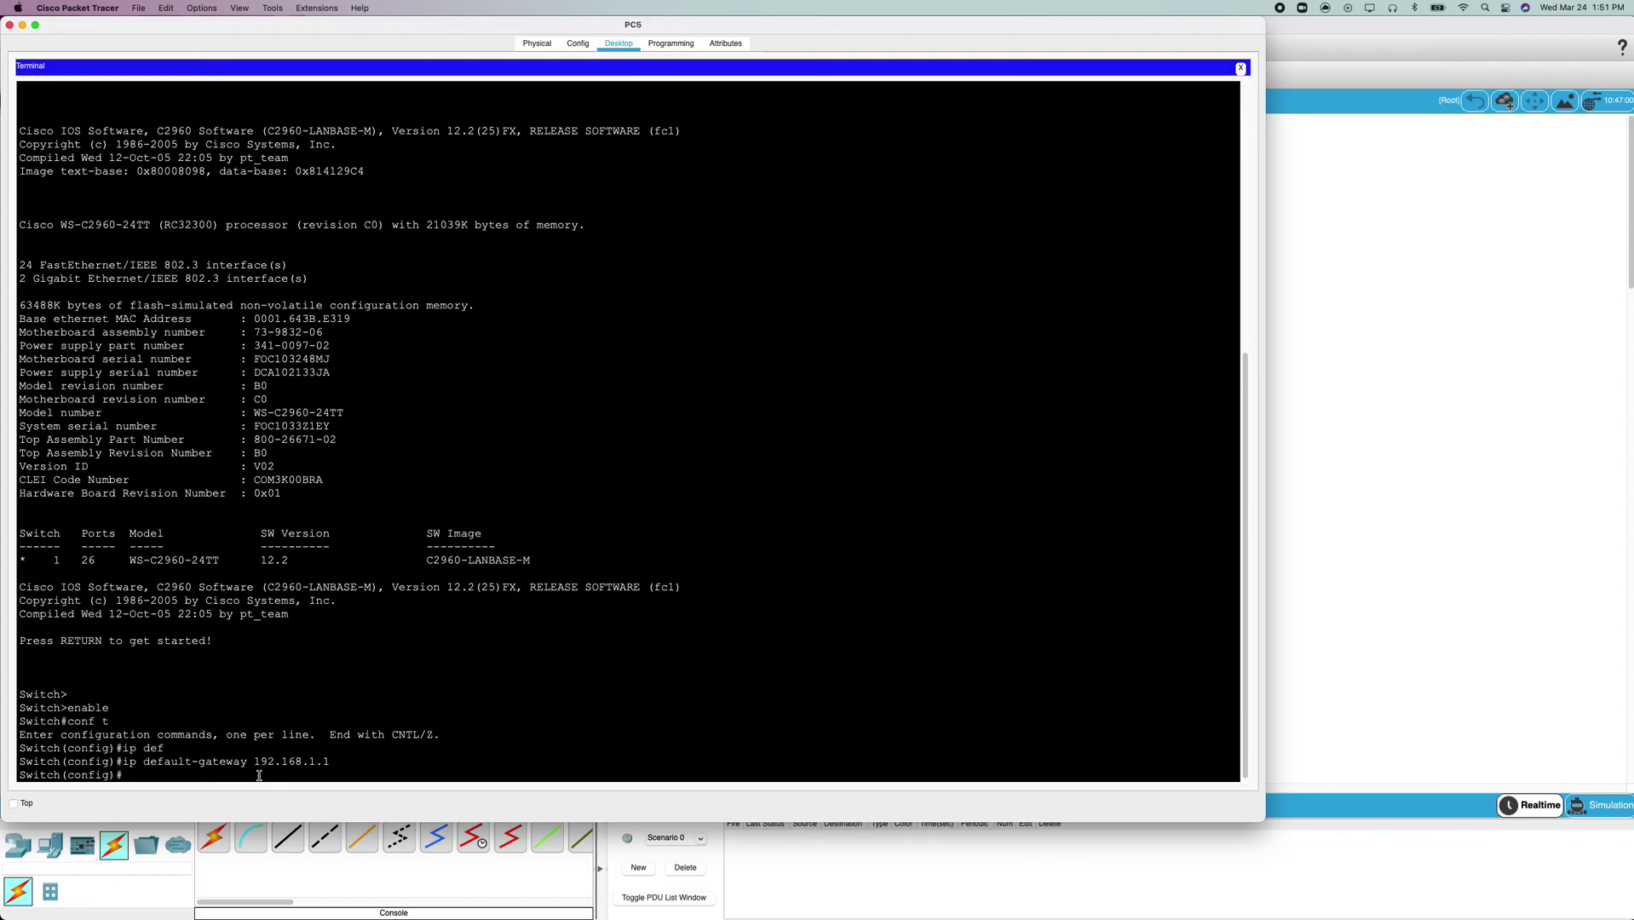